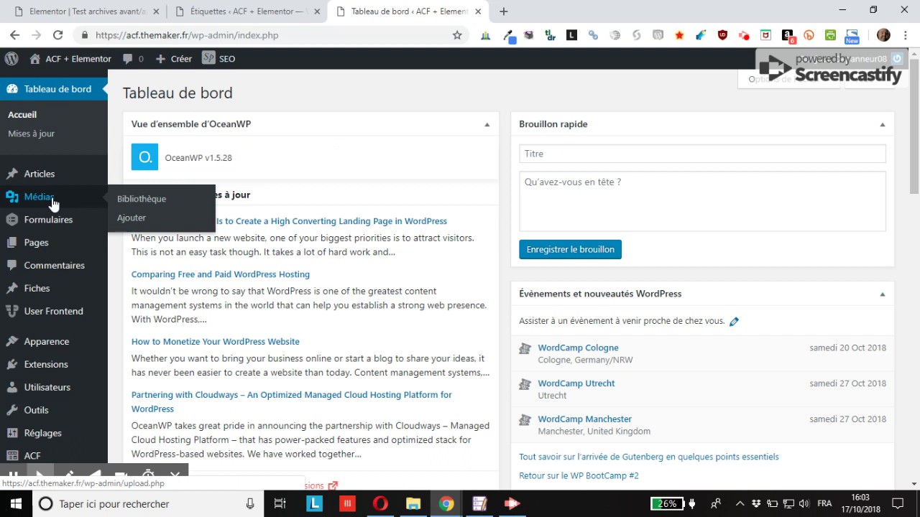
Step: Go to the post tags page and enter Étiquette 2 as the new tag's name
{"action": "mouse_move", "coordinate": [23, 181]}
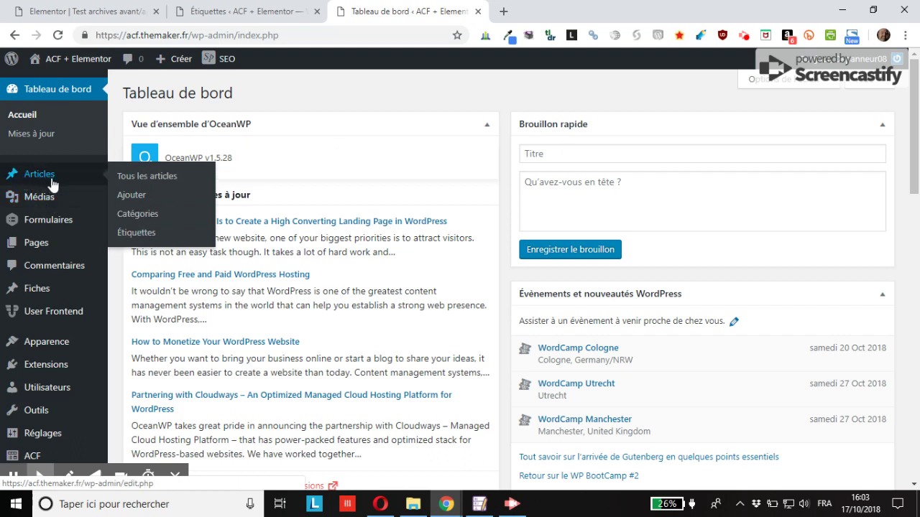
{"action": "left_click", "coordinate": [133, 237]}
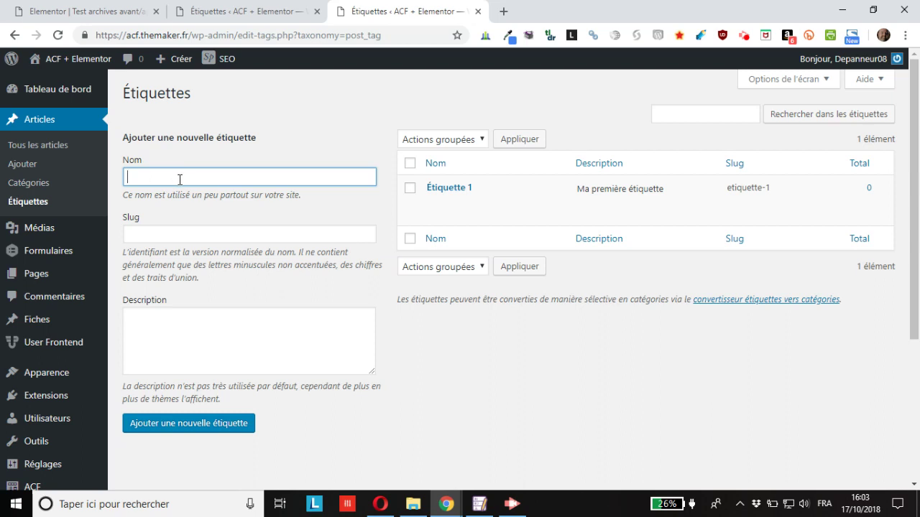
{"action": "type", "text": "Étiquette 2"}
{"action": "left_click", "coordinate": [154, 235]}
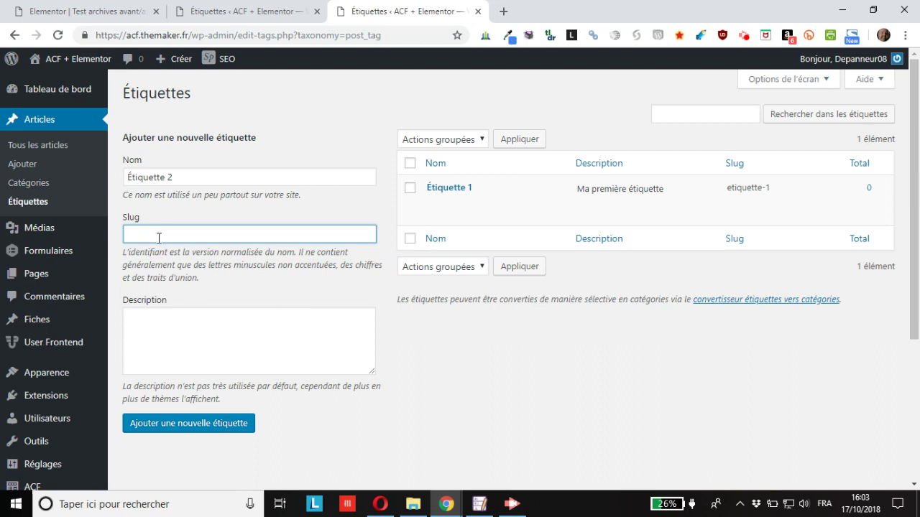
Step: View the public archive page of the tag Étiquette 1 in a separate browser tab, compare it with the tag list, and close it
{"action": "mouse_move", "coordinate": [473, 208]}
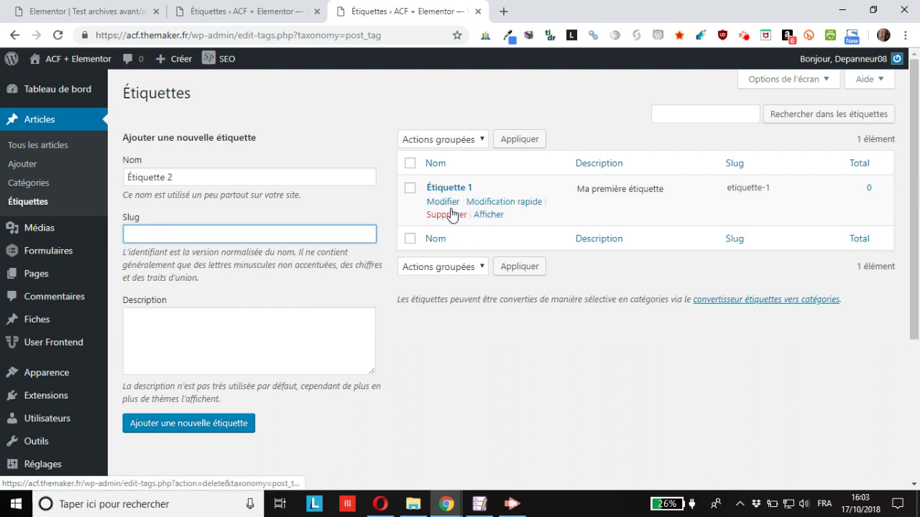
{"action": "middle_click", "coordinate": [488, 217]}
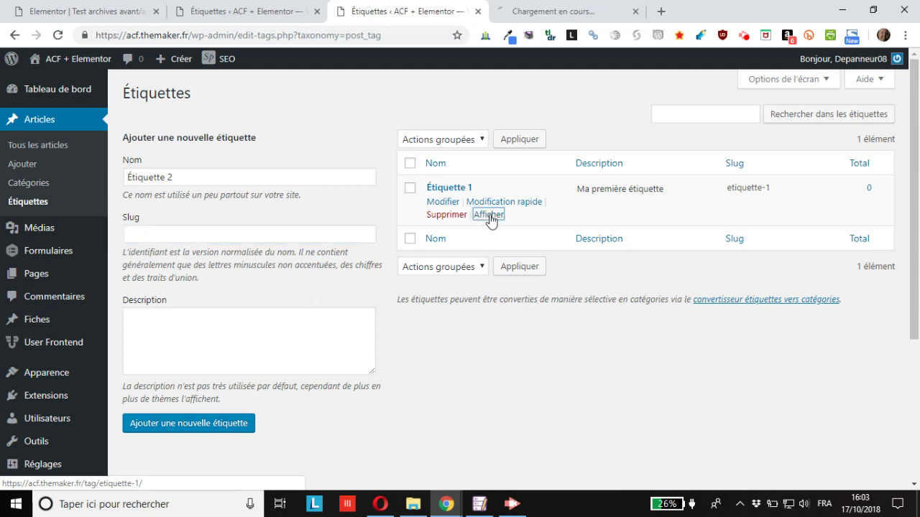
{"action": "left_click", "coordinate": [561, 12]}
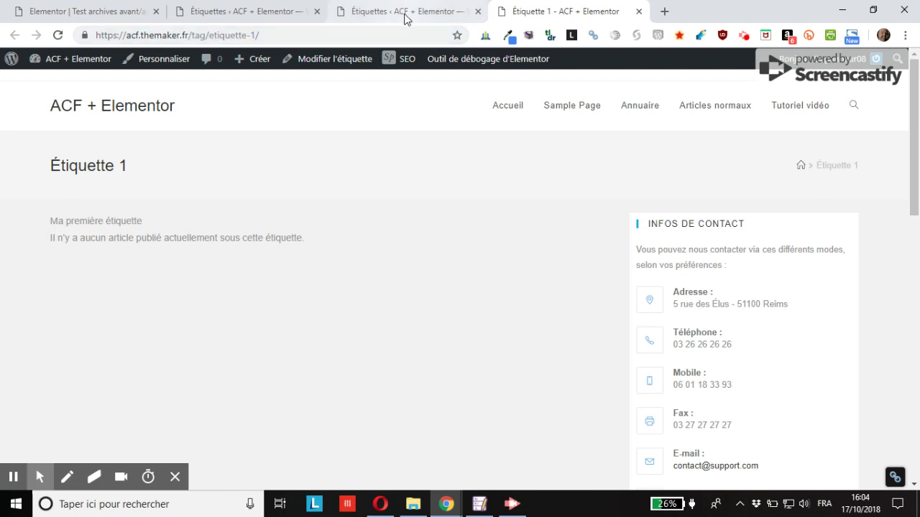
{"action": "left_click", "coordinate": [406, 11]}
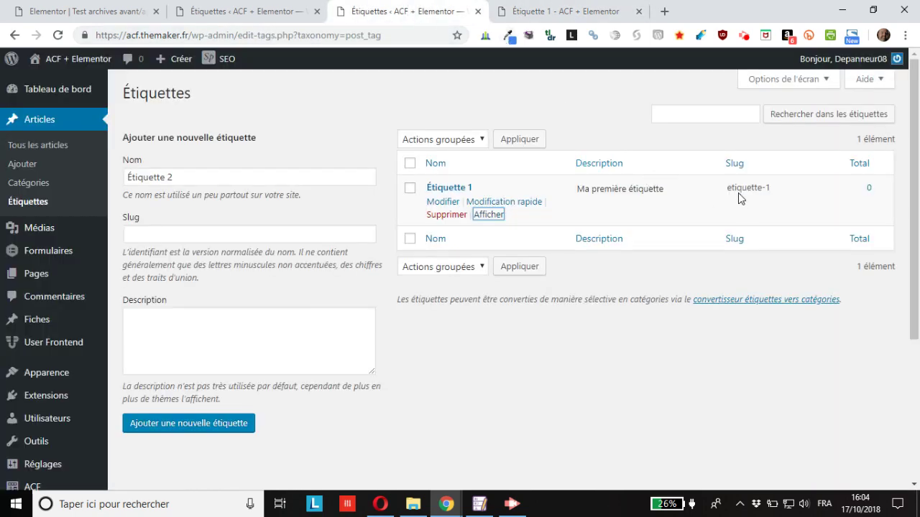
{"action": "left_click", "coordinate": [609, 14]}
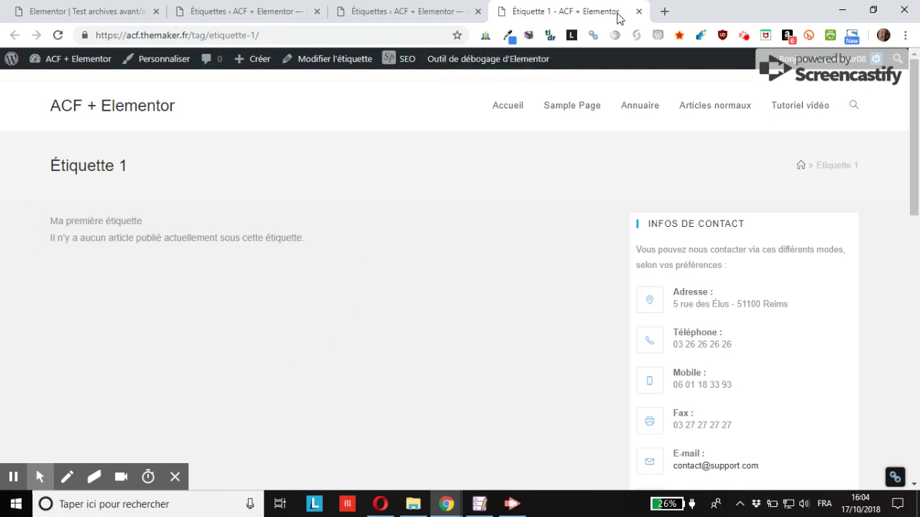
{"action": "left_click", "coordinate": [638, 10]}
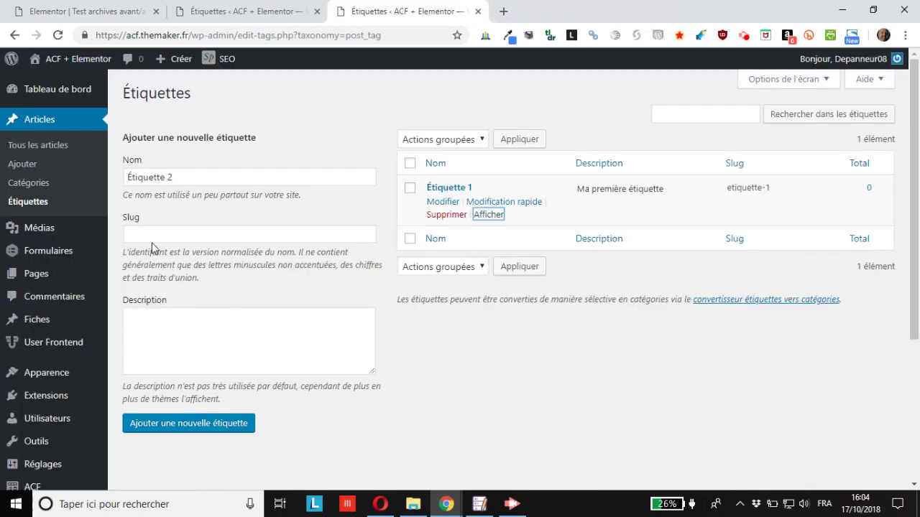
Step: Add the new tag Étiquette 2, leaving its slug and description empty
{"action": "left_click", "coordinate": [196, 176]}
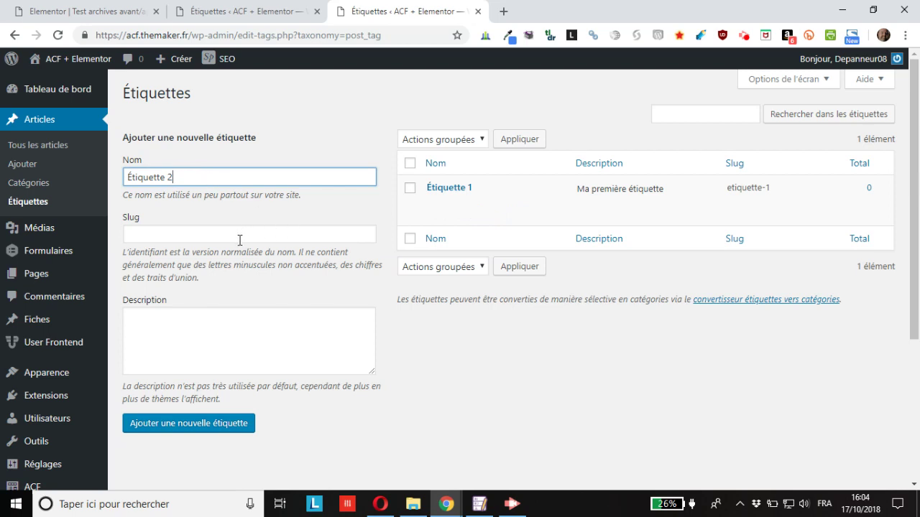
{"action": "key", "text": "Tab"}
{"action": "key", "text": "Tab"}
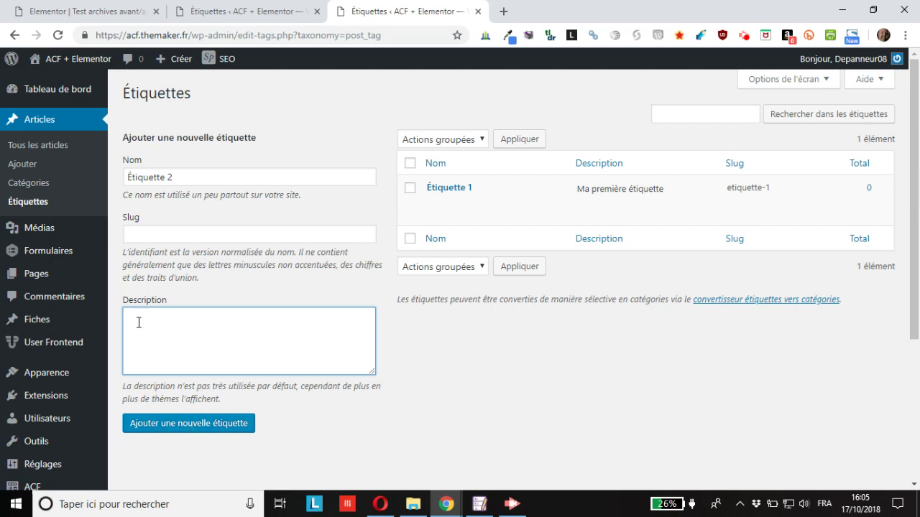
{"action": "left_click", "coordinate": [170, 427]}
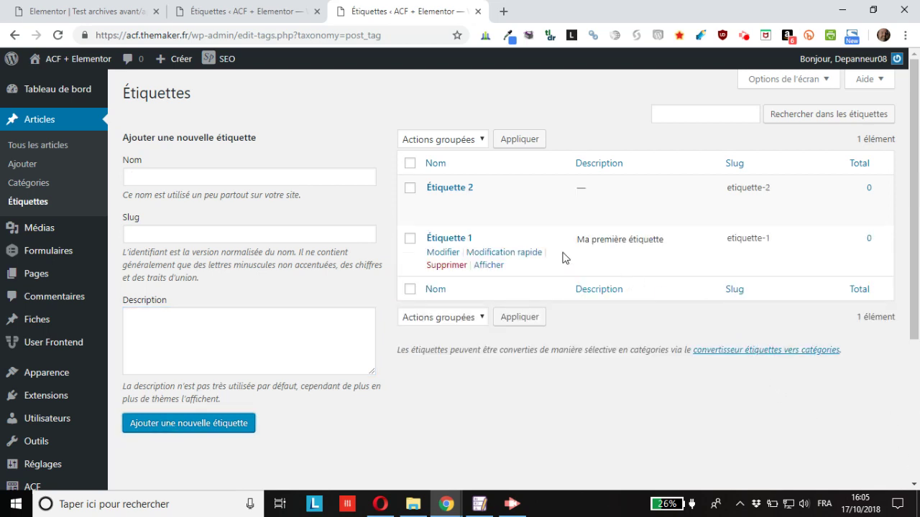
Step: Open the full edit page of the tag Étiquette 1 in a new browser tab
{"action": "mouse_move", "coordinate": [465, 203]}
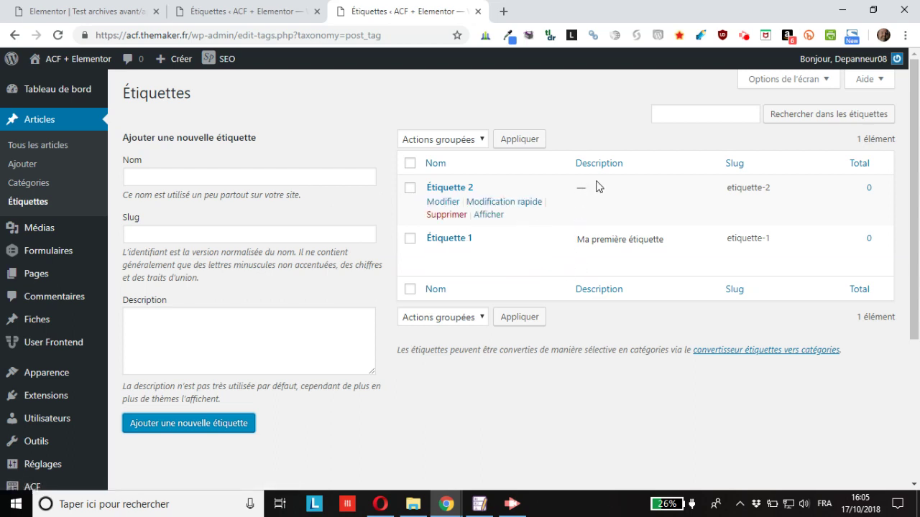
{"action": "mouse_move", "coordinate": [580, 256]}
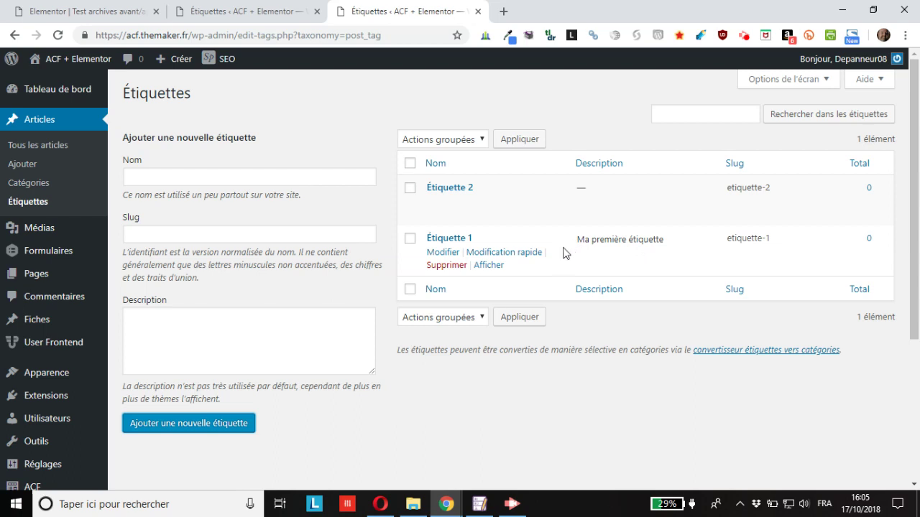
{"action": "middle_click", "coordinate": [442, 253]}
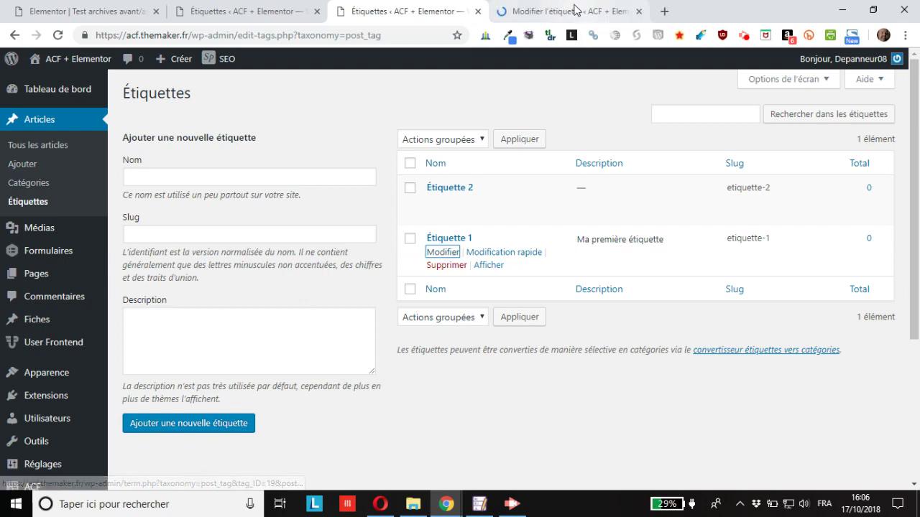
{"action": "left_click", "coordinate": [568, 10]}
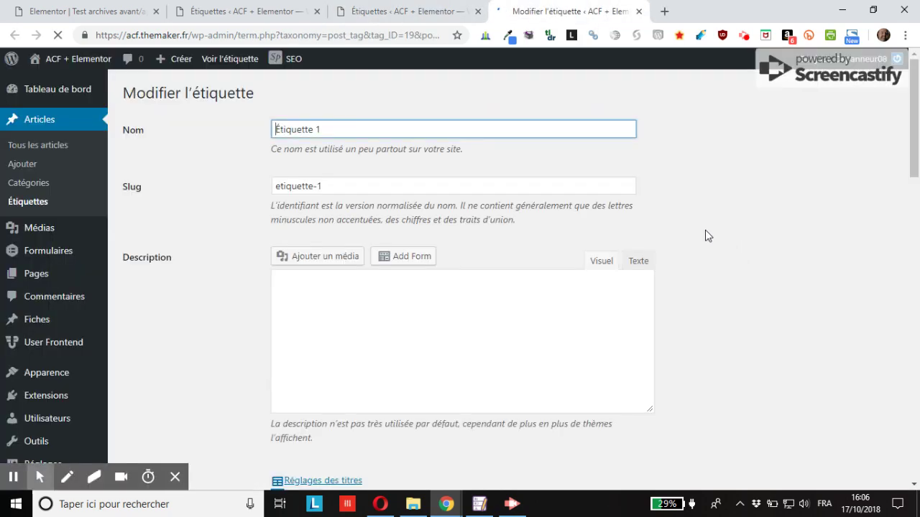
Step: Enter "Ma description optimisée pour le référencement histoire d'être bien positionné dans les résultats des moteurs de recherche." as Étiquette 1's SEO meta description
{"action": "scroll", "coordinate": [509, 263], "scroll_direction": "down", "scroll_amount": 2}
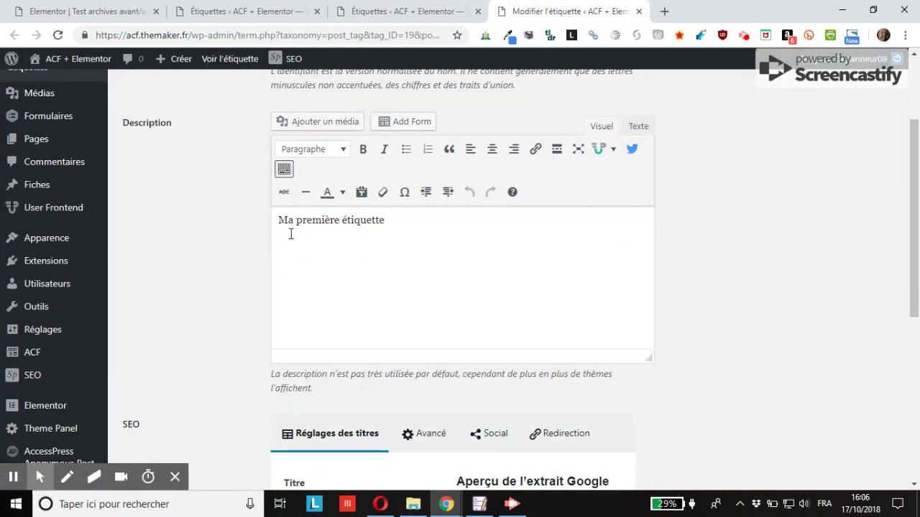
{"action": "scroll", "coordinate": [378, 234], "scroll_direction": "down", "scroll_amount": 3}
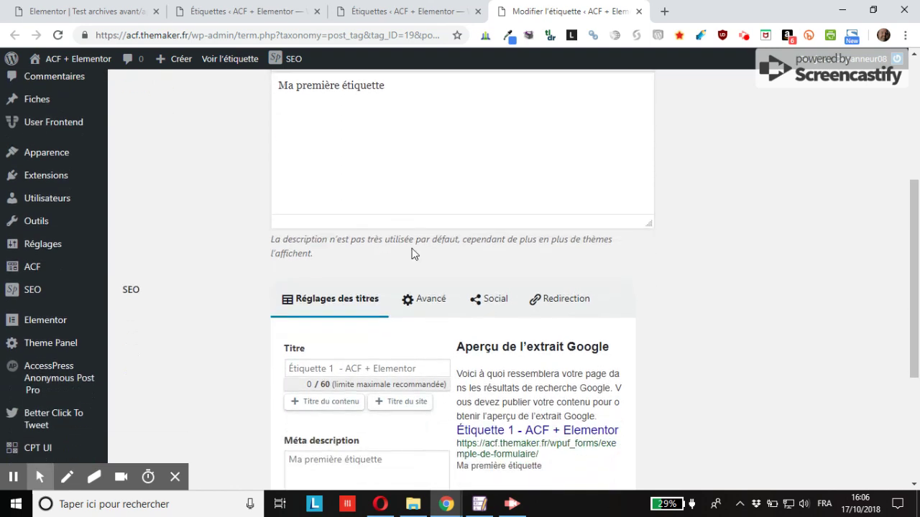
{"action": "scroll", "coordinate": [356, 280], "scroll_direction": "down", "scroll_amount": 2}
{"action": "left_click", "coordinate": [359, 267]}
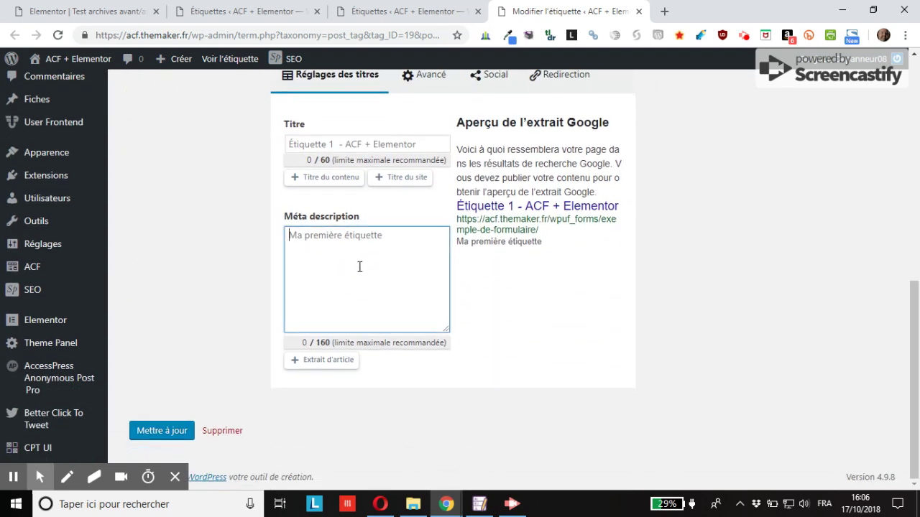
{"action": "type", "text": "Ma de"}
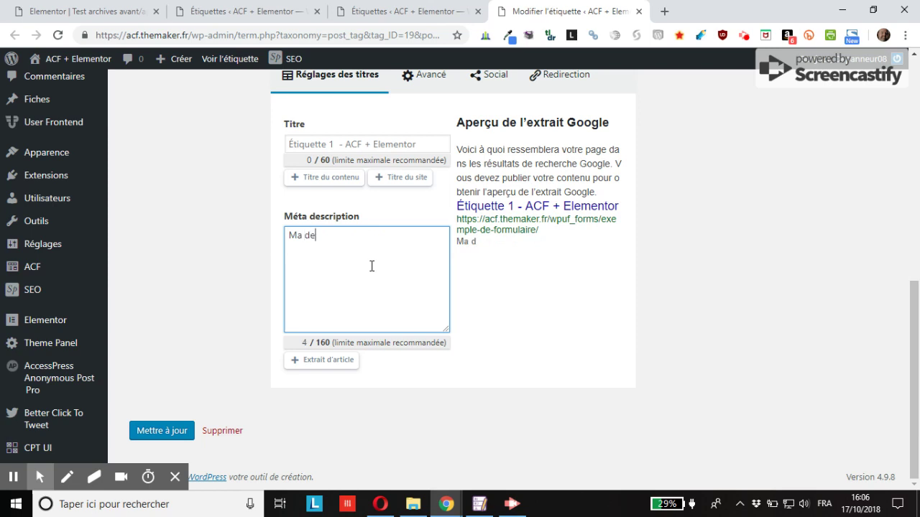
{"action": "type", "text": "scription optimisée "}
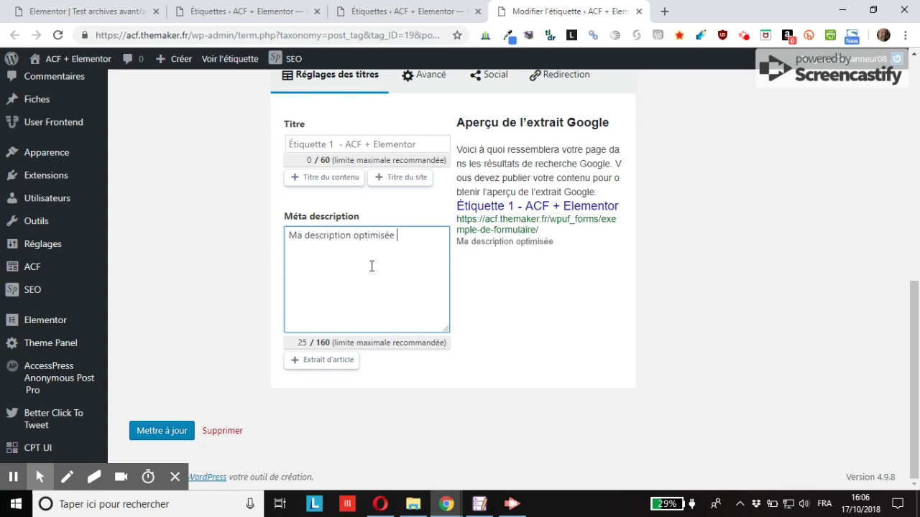
{"action": "type", "text": "pour le référencement"}
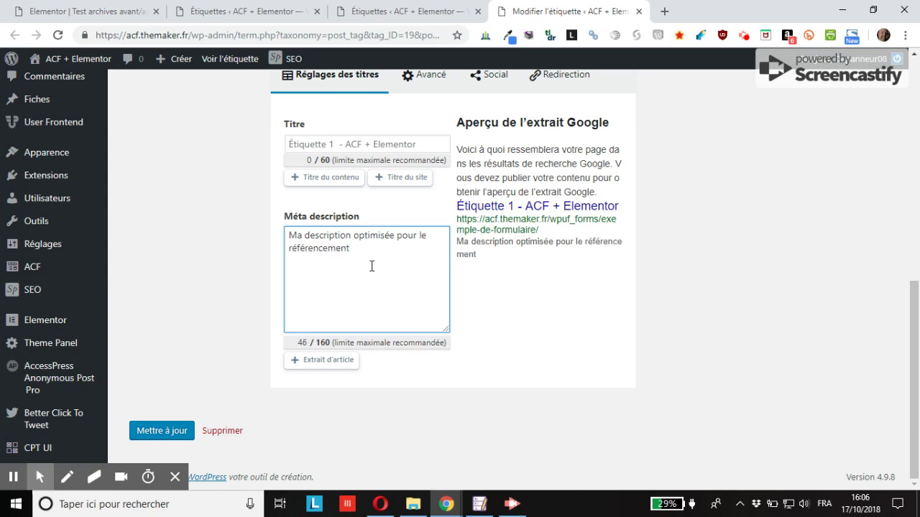
{"action": "type", "text": " histoire d'e"}
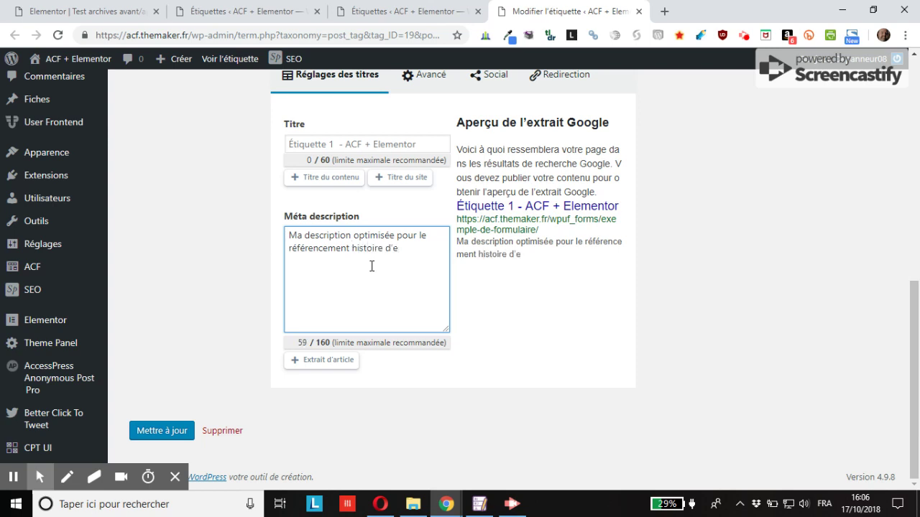
{"action": "type", "text": "^tr"}
{"action": "key", "text": "BackSpace"}
{"action": "key", "text": "BackSpace"}
{"action": "key", "text": "BackSpace"}
{"action": "type", "text": "être bien positi"}
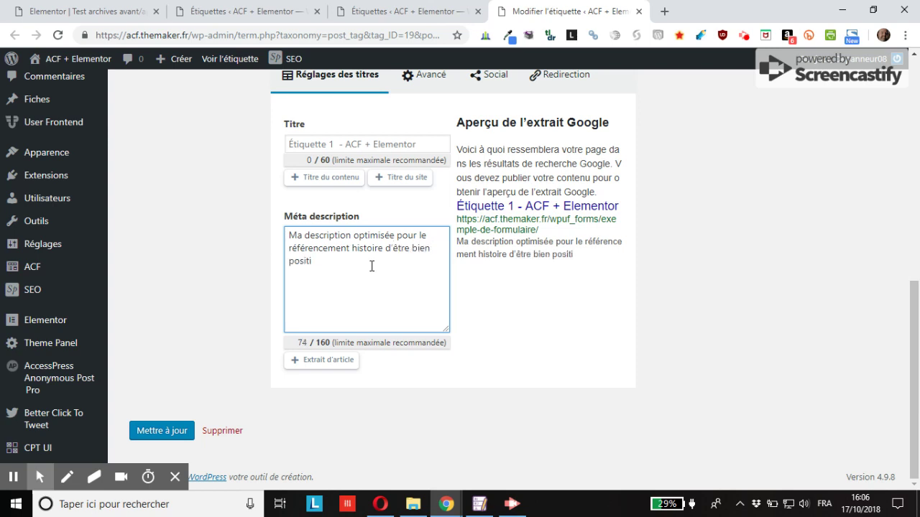
{"action": "type", "text": "onné s"}
{"action": "type", "text": "dans le"}
{"action": "type", "text": "s r"}
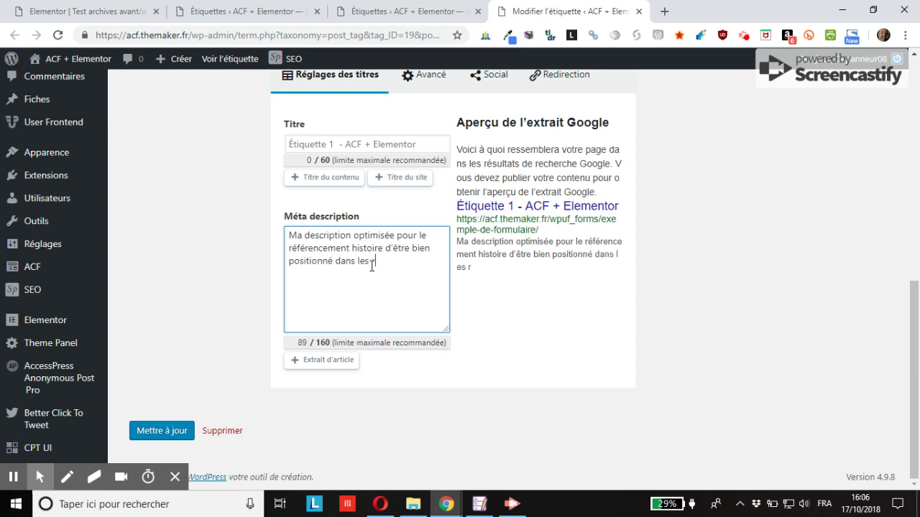
{"action": "type", "text": "ésultats des m"}
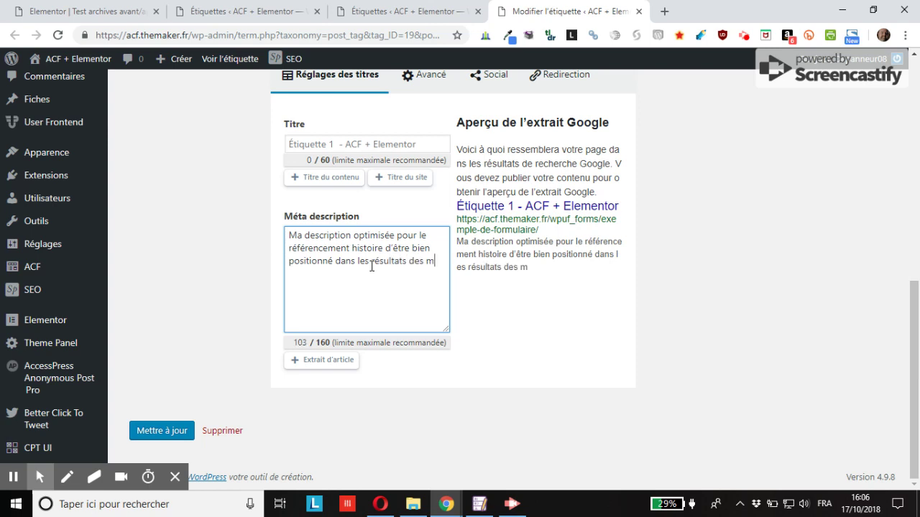
{"action": "type", "text": "oteurs de rec"}
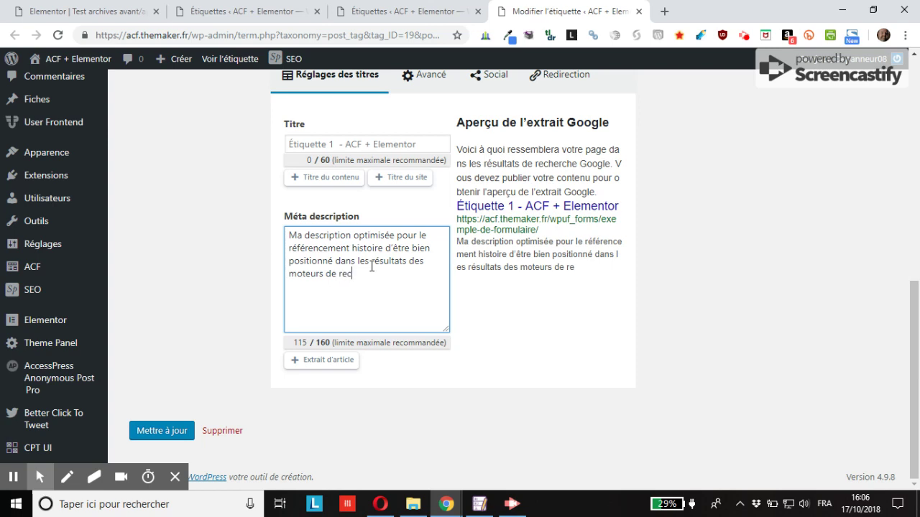
{"action": "type", "text": "herche."}
Step: Update the tag and review its title and meta description in the Google snippet preview
{"action": "left_click", "coordinate": [173, 434]}
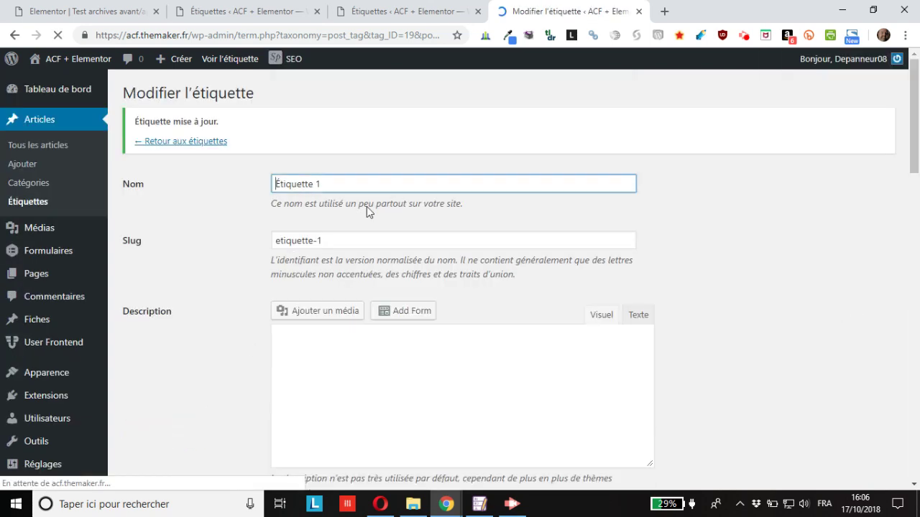
{"action": "scroll", "coordinate": [586, 237], "scroll_direction": "down", "scroll_amount": 4}
{"action": "scroll", "coordinate": [577, 257], "scroll_direction": "down", "scroll_amount": 2}
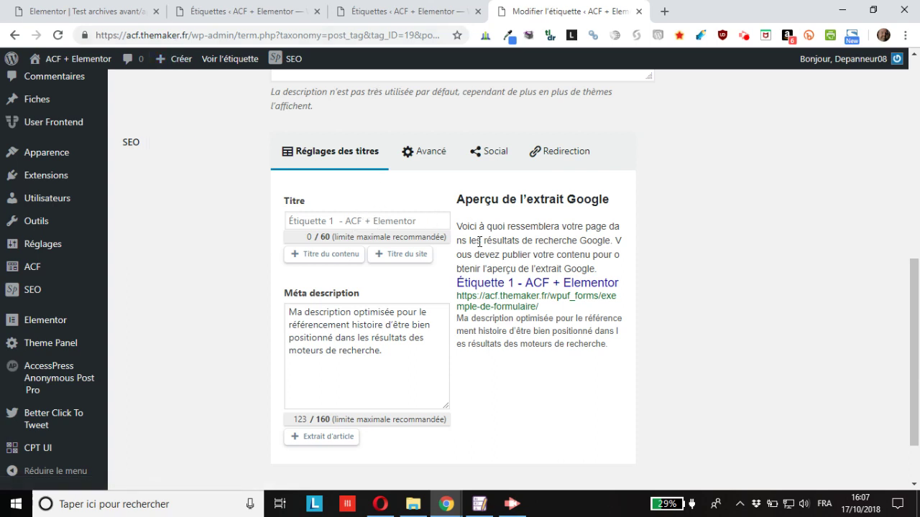
{"action": "scroll", "coordinate": [607, 370], "scroll_direction": "up", "scroll_amount": 1}
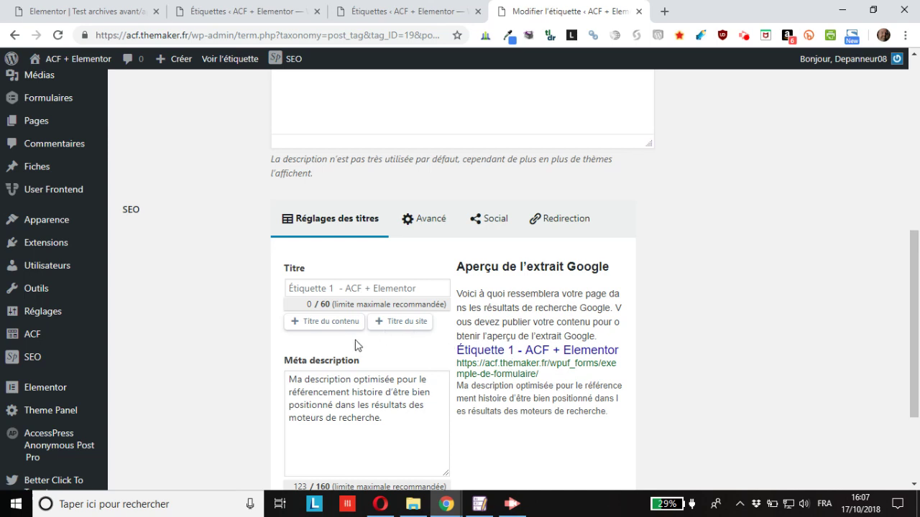
{"action": "scroll", "coordinate": [356, 346], "scroll_direction": "down", "scroll_amount": 1}
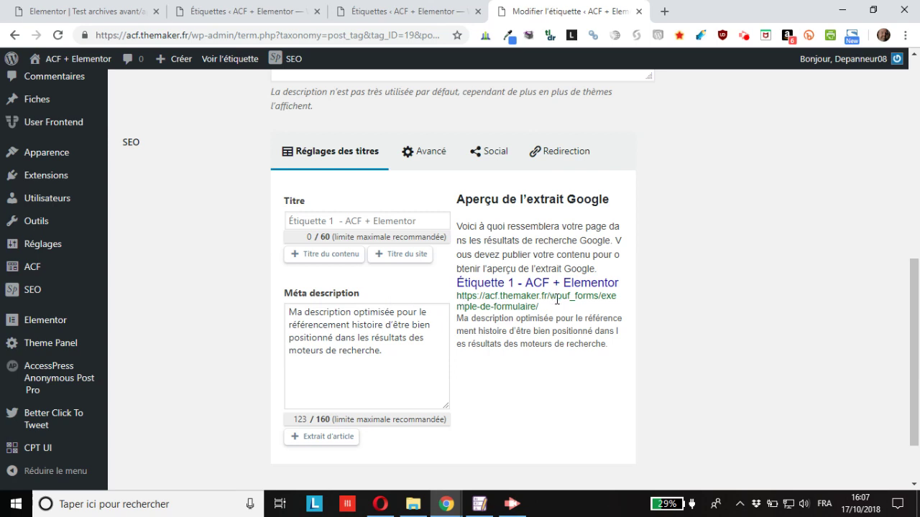
Step: Search Google for "extension wordpress" in a new browser tab
{"action": "left_click", "coordinate": [665, 11]}
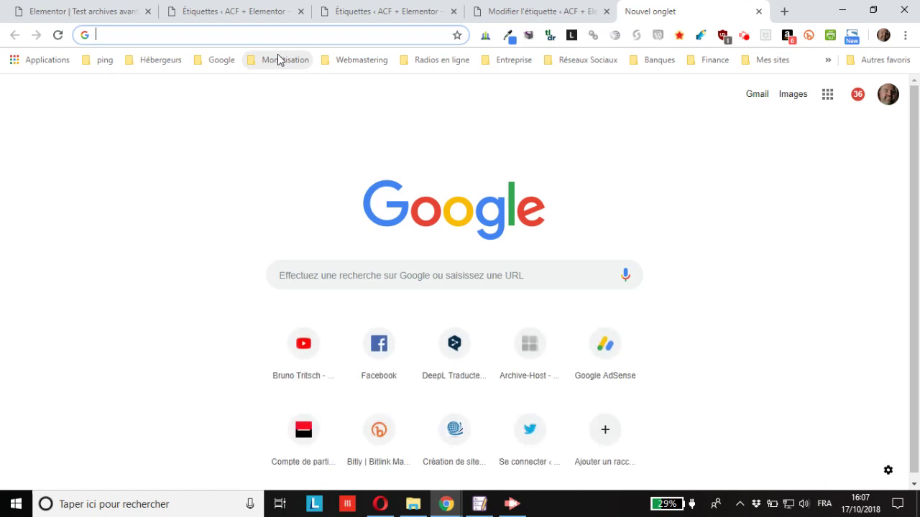
{"action": "type", "text": "exten"}
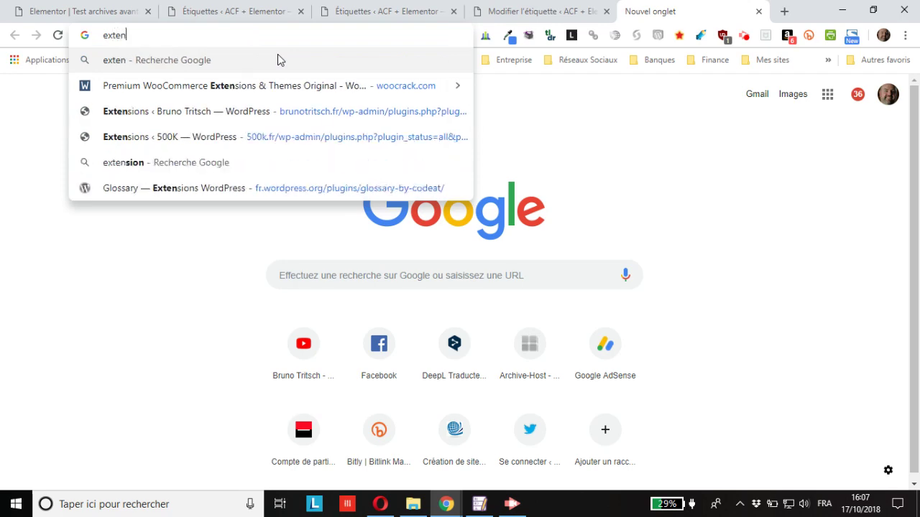
{"action": "type", "text": "sion wordpress"}
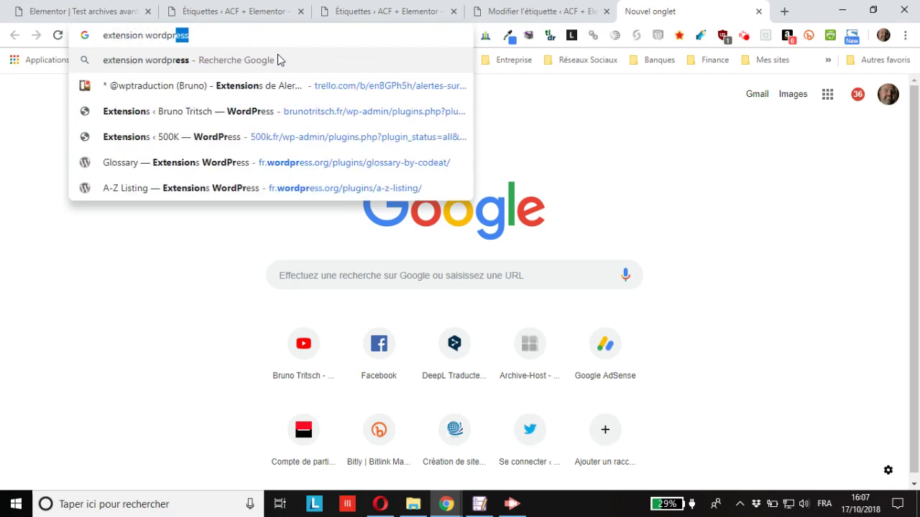
{"action": "key", "text": "Return"}
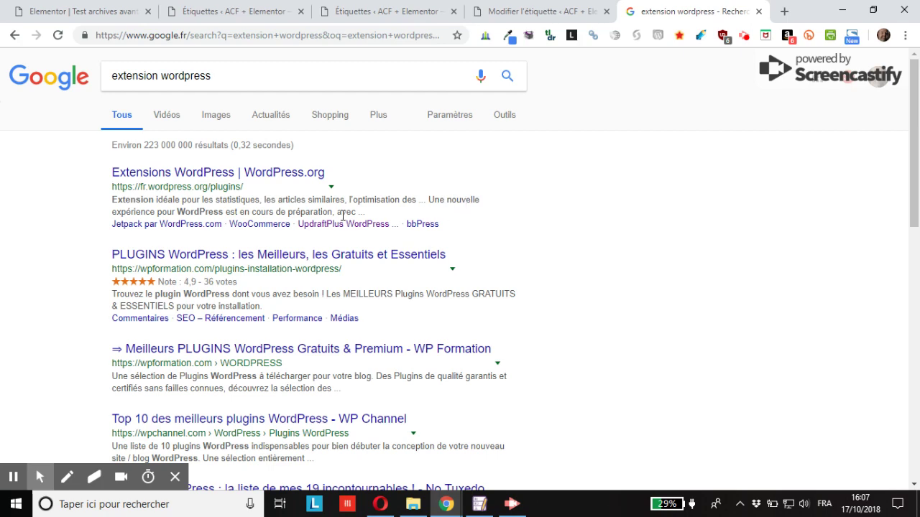
Step: Compare the title and meta description in Étiquette 1's Google snippet preview with the Google results for "extension wordpress"
{"action": "left_click", "coordinate": [538, 11]}
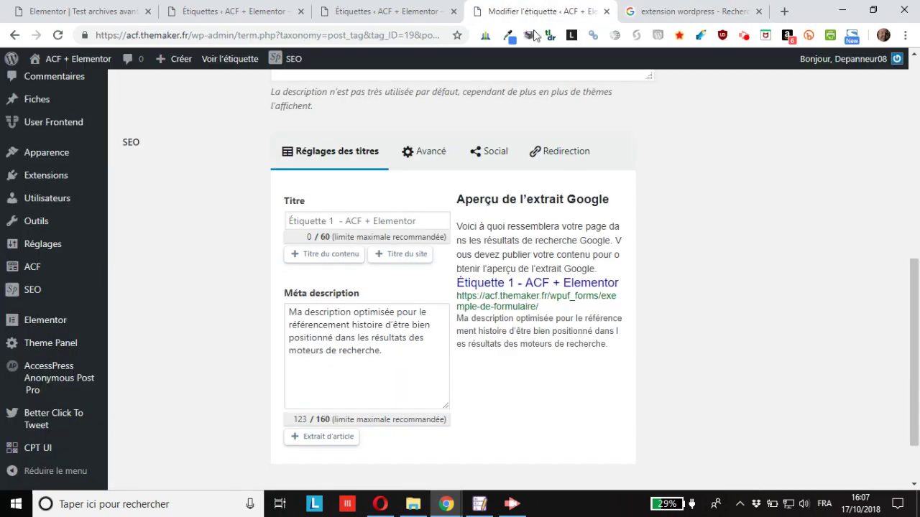
{"action": "left_click", "coordinate": [690, 11]}
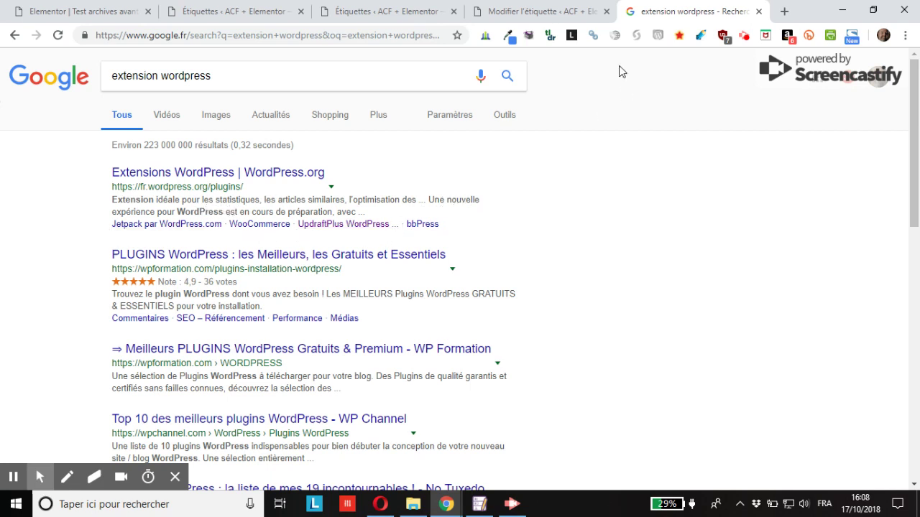
{"action": "left_click", "coordinate": [578, 15]}
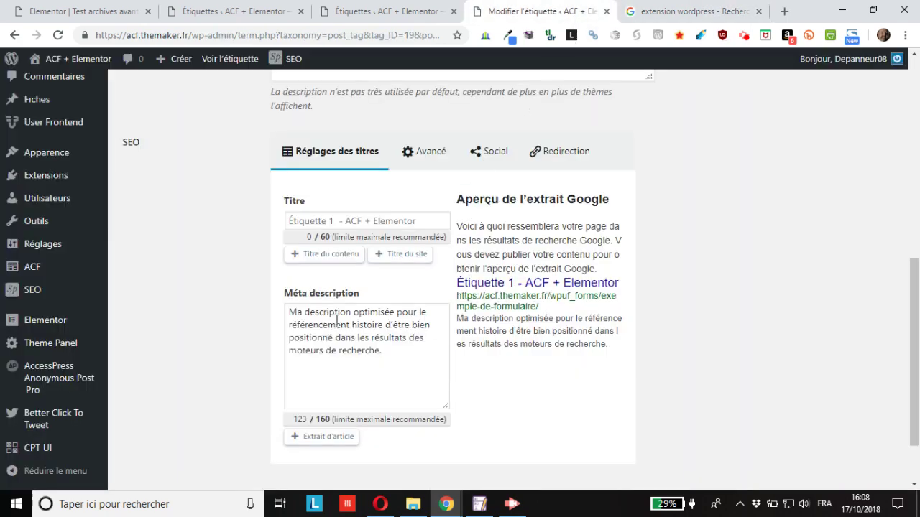
{"action": "left_click", "coordinate": [646, 22]}
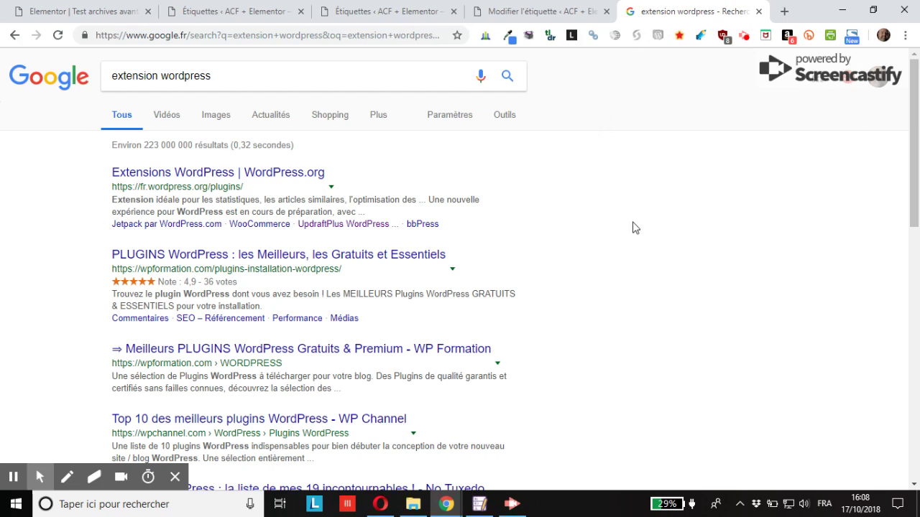
{"action": "scroll", "coordinate": [635, 225], "scroll_direction": "down", "scroll_amount": 1}
{"action": "scroll", "coordinate": [635, 225], "scroll_direction": "down", "scroll_amount": 1}
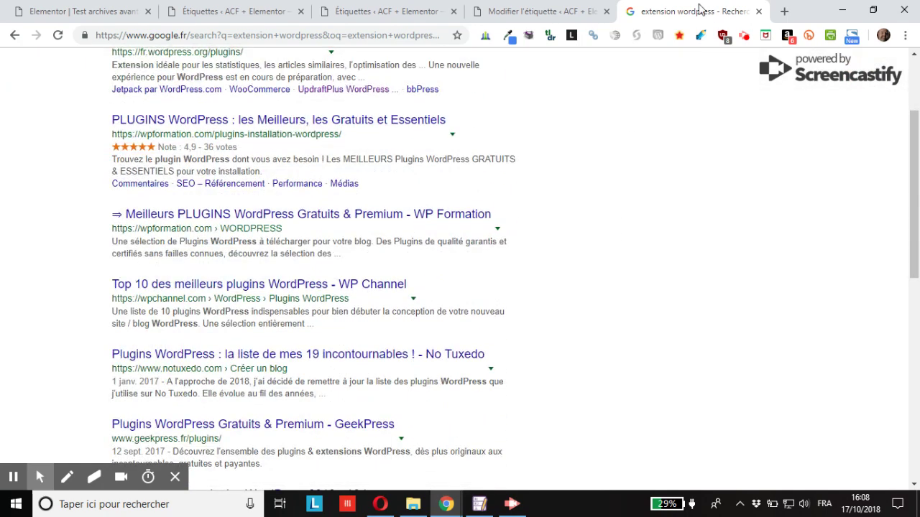
{"action": "left_click", "coordinate": [568, 14]}
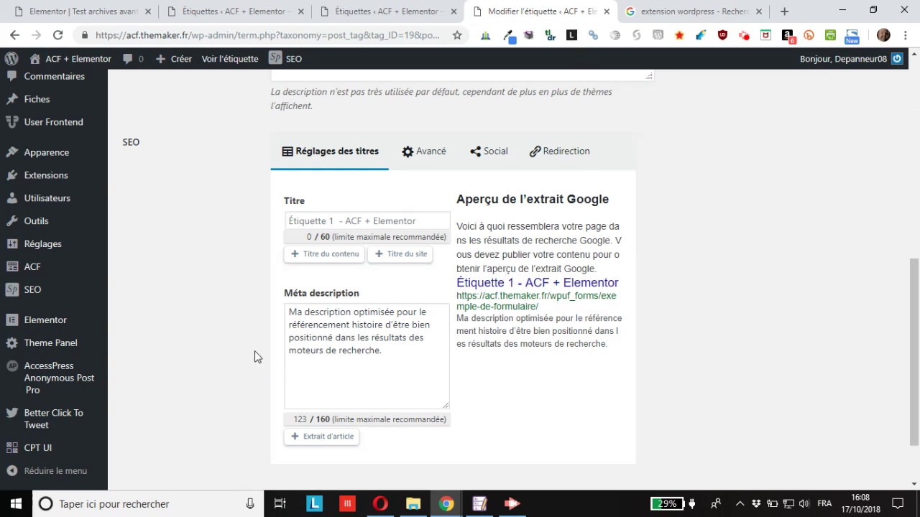
Step: Review Étiquette 1's name and description fields, and reload the tag list to check its entry
{"action": "scroll", "coordinate": [415, 302], "scroll_direction": "up", "scroll_amount": 1}
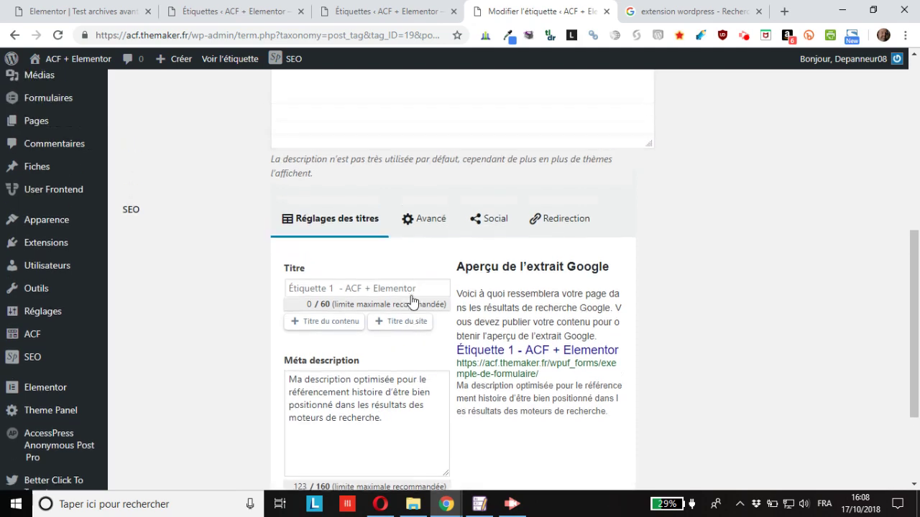
{"action": "scroll", "coordinate": [663, 96], "scroll_direction": "up", "scroll_amount": 5}
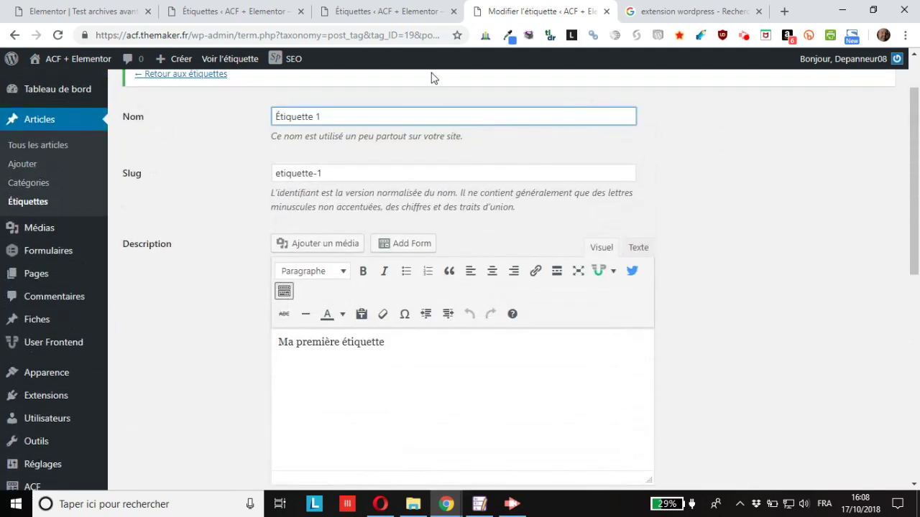
{"action": "left_click", "coordinate": [384, 13]}
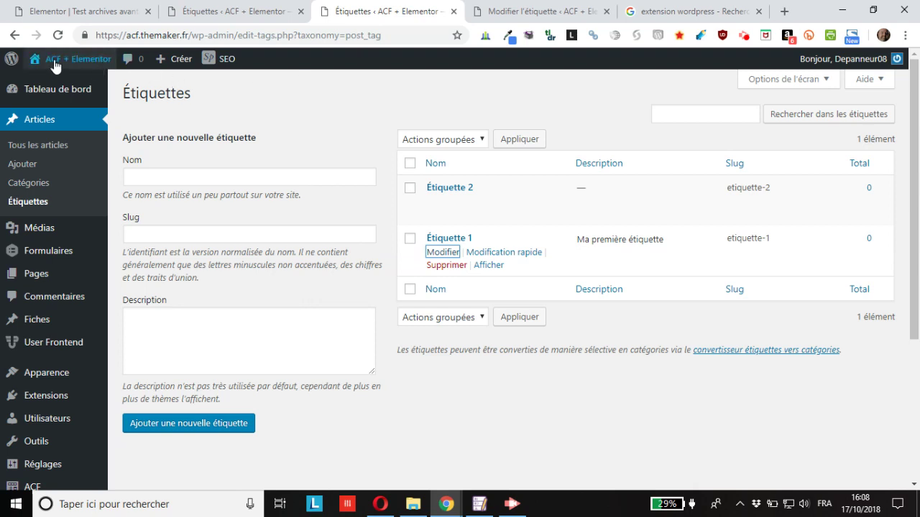
{"action": "left_click", "coordinate": [57, 35]}
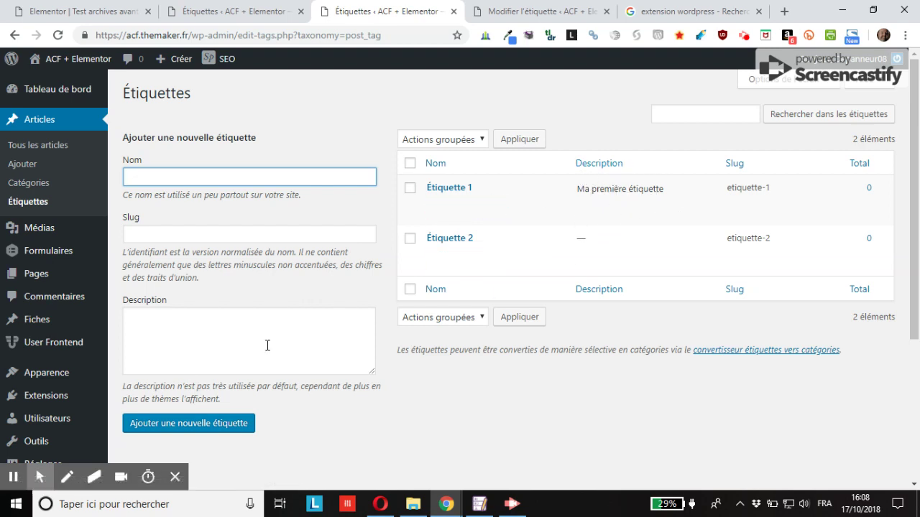
Step: Set Étiquette 1's SEO title to "Titre de mon choix" and update the tag
{"action": "left_click", "coordinate": [532, 15]}
{"action": "scroll", "coordinate": [424, 335], "scroll_direction": "down", "scroll_amount": 3}
{"action": "scroll", "coordinate": [429, 335], "scroll_direction": "down", "scroll_amount": 4}
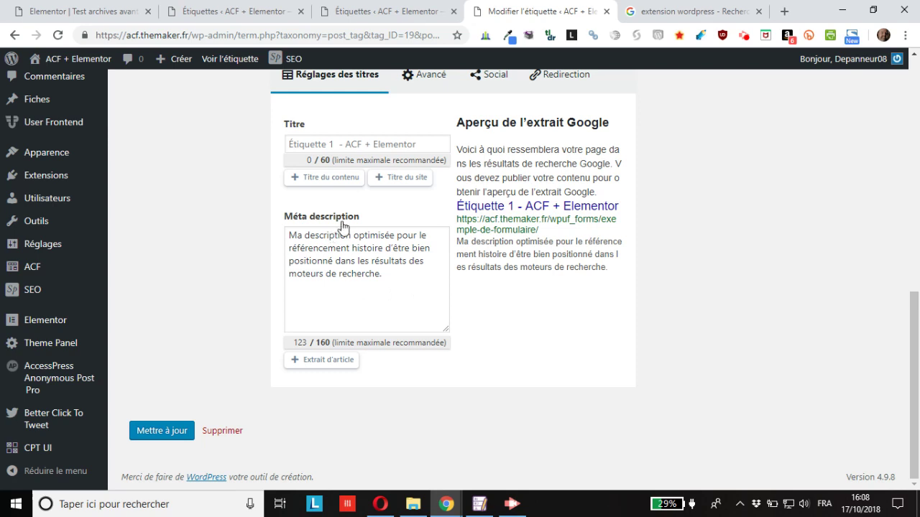
{"action": "left_click", "coordinate": [331, 144]}
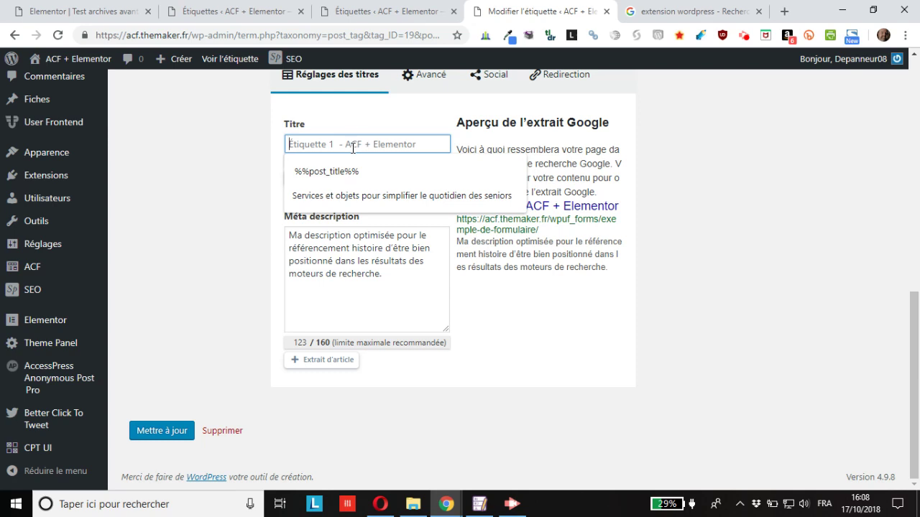
{"action": "type", "text": "Titre de mon c"}
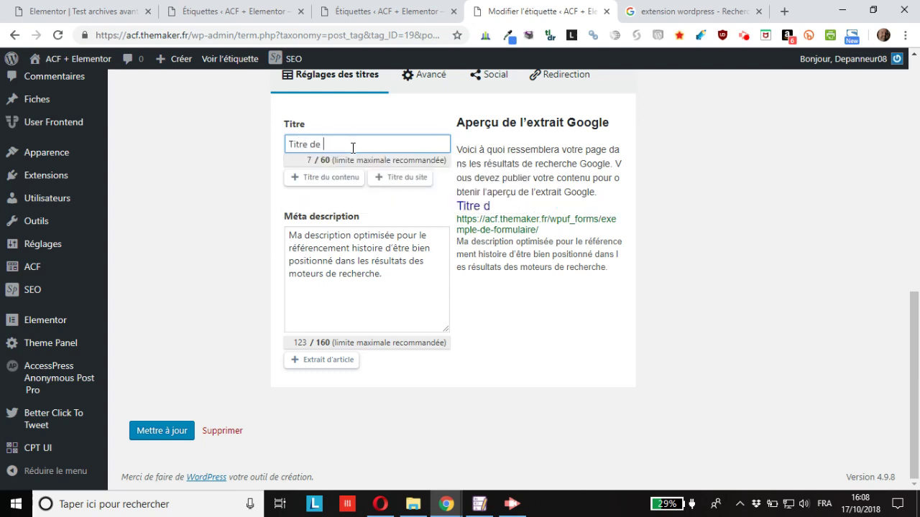
{"action": "type", "text": "hoix"}
{"action": "left_click", "coordinate": [159, 439]}
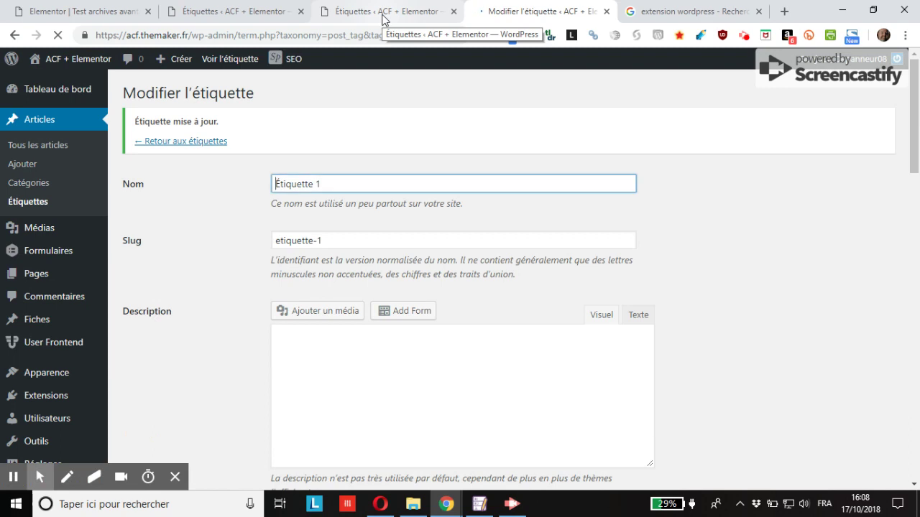
Step: Reload the tag list to check Étiquette 1's listed name and description after the SEO title update
{"action": "left_click", "coordinate": [383, 16]}
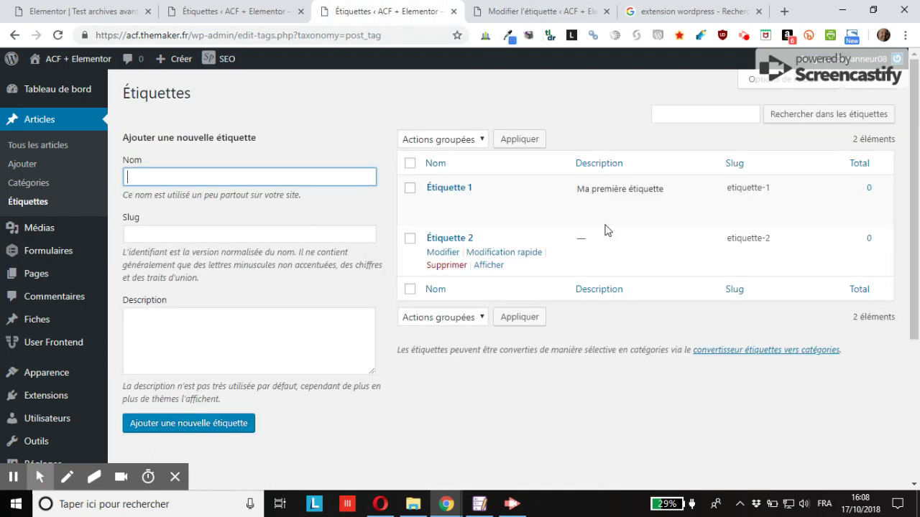
{"action": "left_click", "coordinate": [58, 34]}
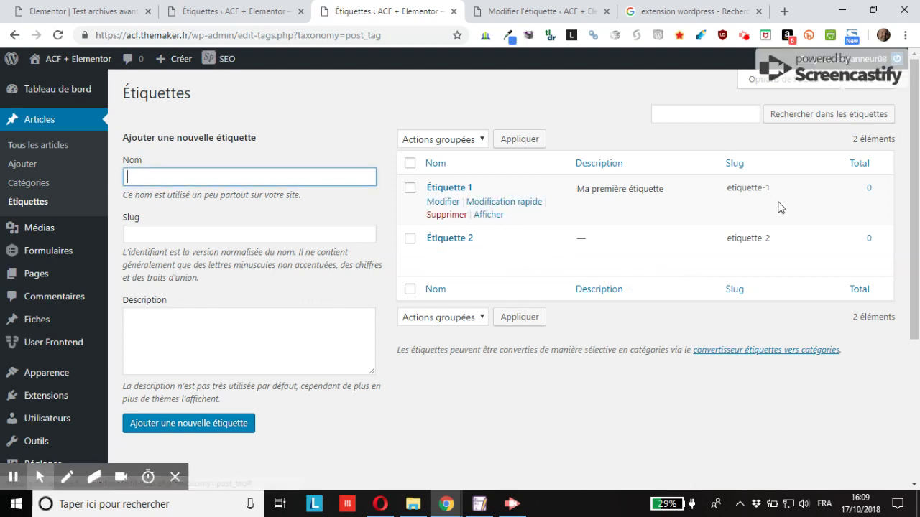
Step: Review Étiquette 1's custom SEO title in the snippet preview and compare it with the result titles on the Google search page
{"action": "left_click", "coordinate": [550, 12]}
{"action": "scroll", "coordinate": [532, 164], "scroll_direction": "down", "scroll_amount": 1}
{"action": "scroll", "coordinate": [528, 172], "scroll_direction": "down", "scroll_amount": 7}
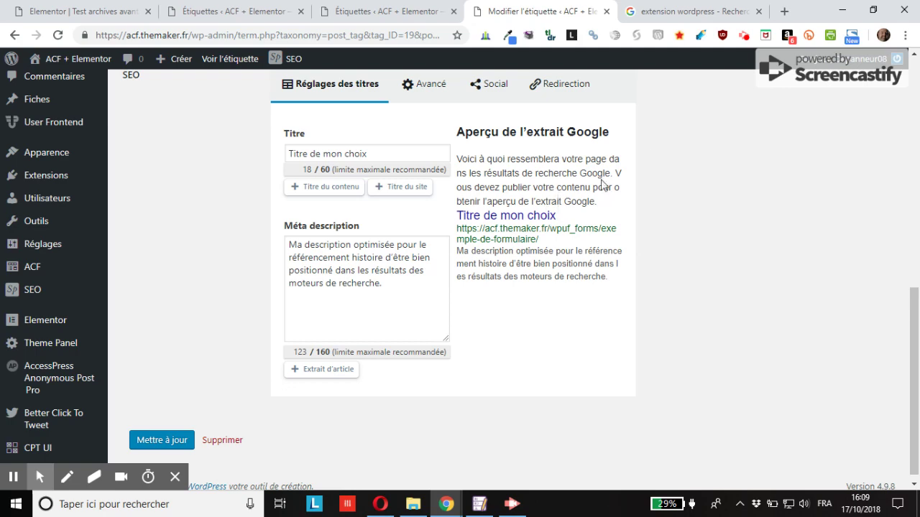
{"action": "left_click", "coordinate": [690, 11]}
{"action": "scroll", "coordinate": [229, 200], "scroll_direction": "up", "scroll_amount": 2}
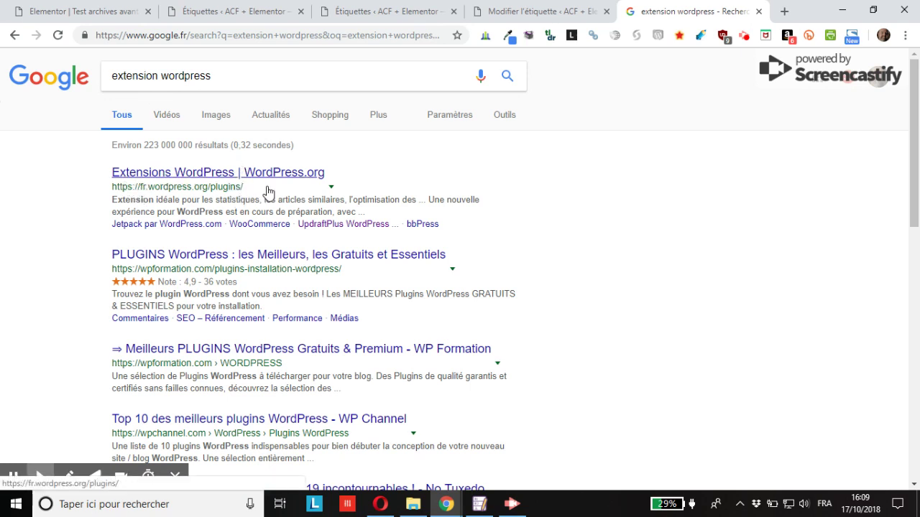
{"action": "left_click", "coordinate": [519, 13]}
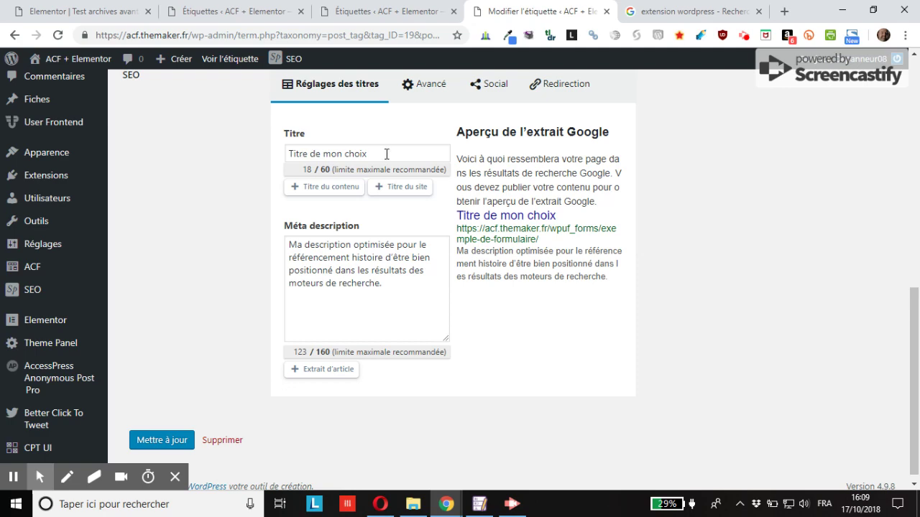
{"action": "left_click", "coordinate": [665, 11]}
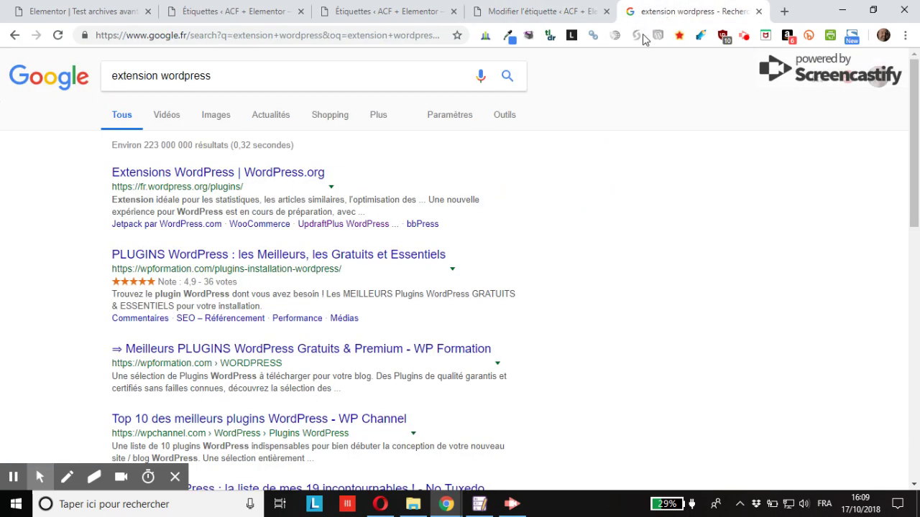
{"action": "left_click", "coordinate": [568, 13]}
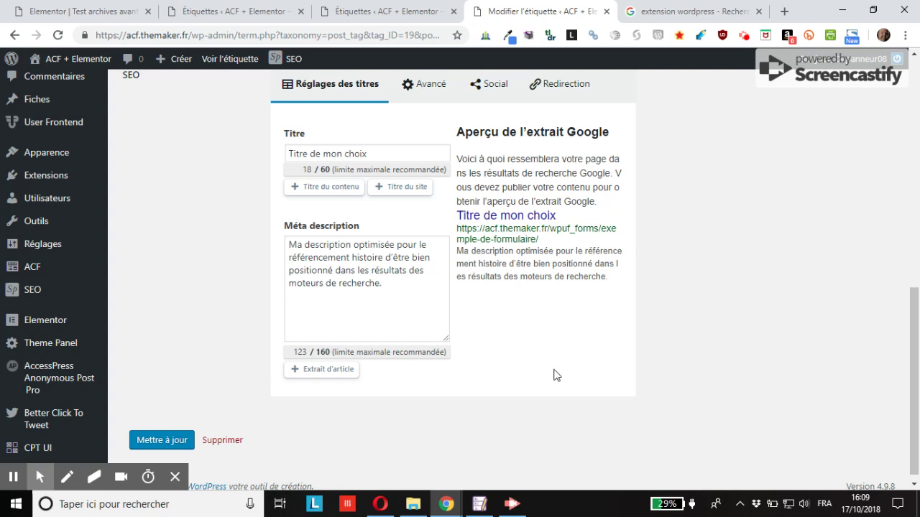
{"action": "left_click", "coordinate": [512, 503]}
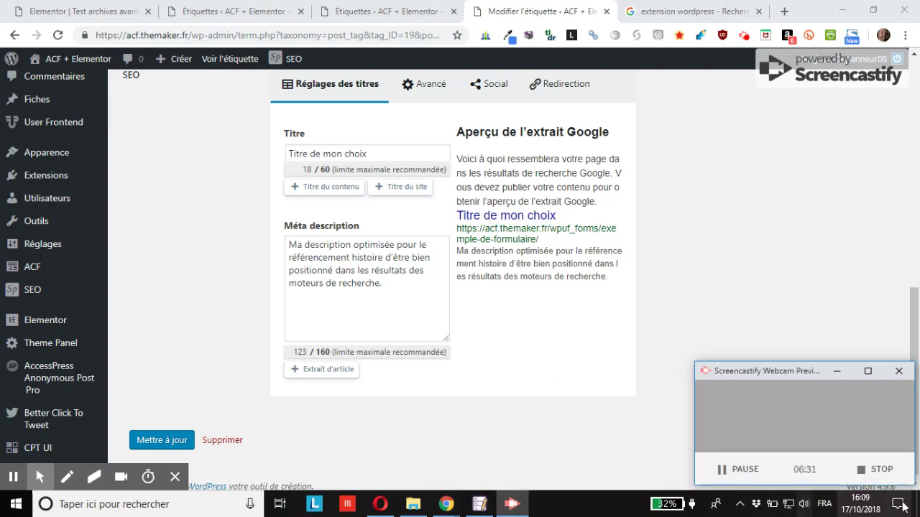